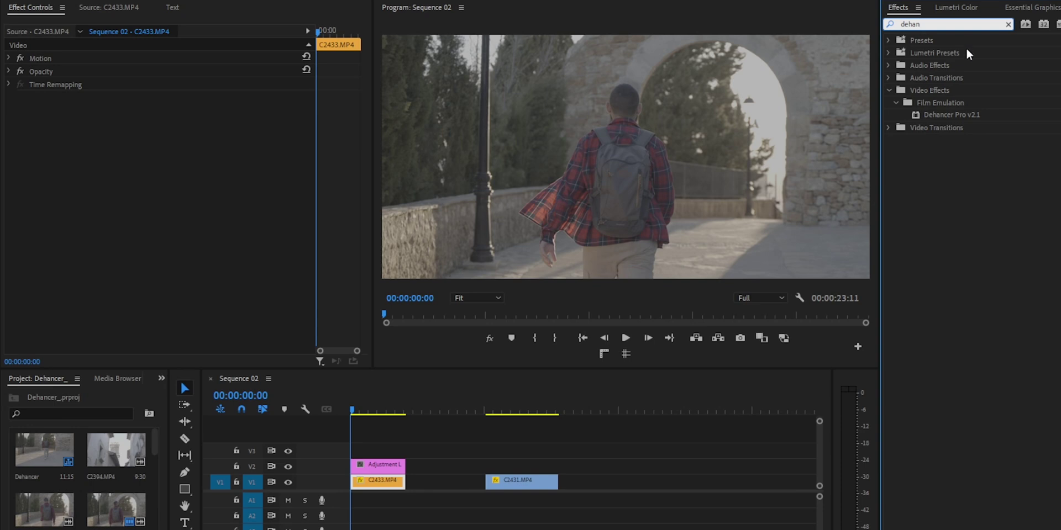
# Apply Dehancer Pro v2.1 to the adjustment layer and show its Input settings
pyautogui.moveTo(963, 117); pyautogui.dragTo(387, 464)
pyautogui.click(379, 467)
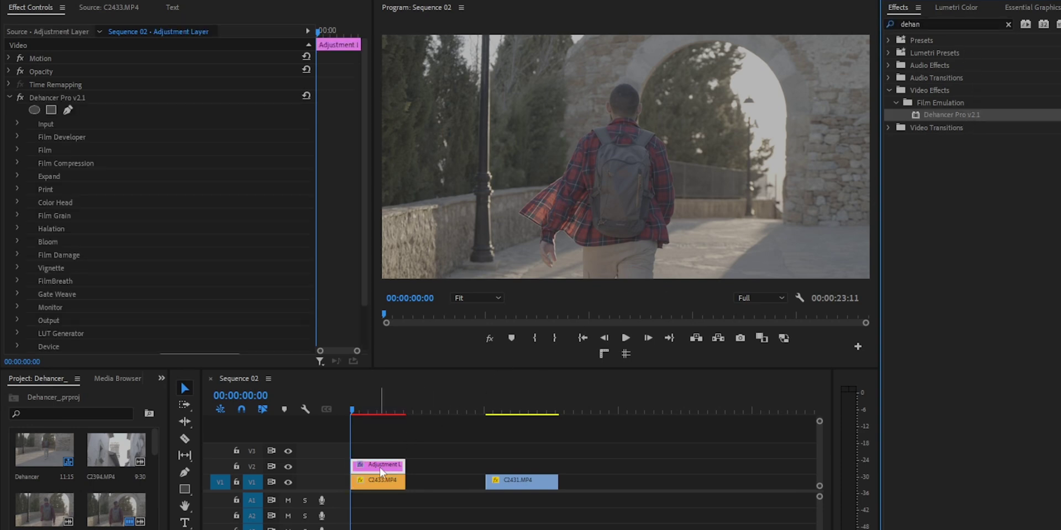
pyautogui.click(17, 122)
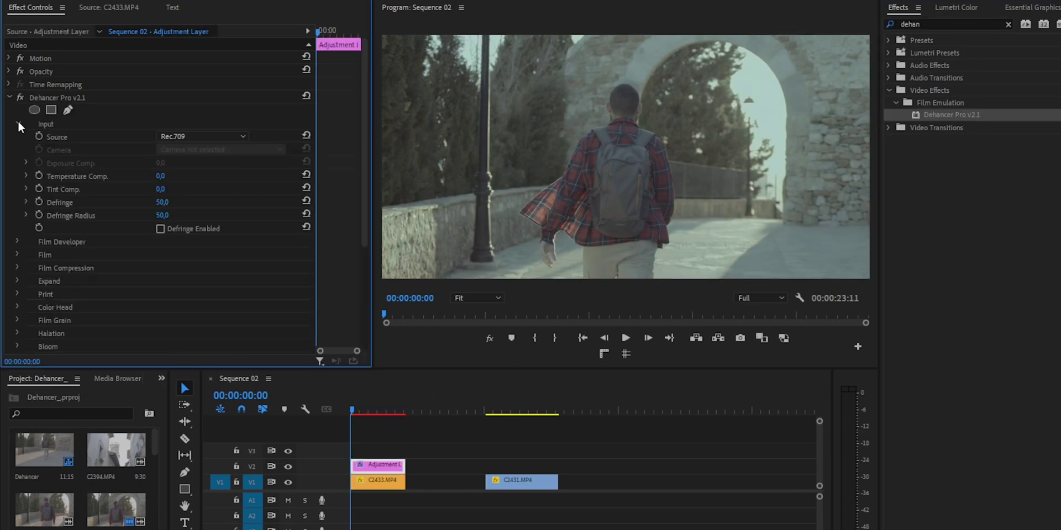
# Set the input source to Choose Camera with Sony / Alpha 7 IV / S-Log3 S-Gamut3
pyautogui.click(174, 137)
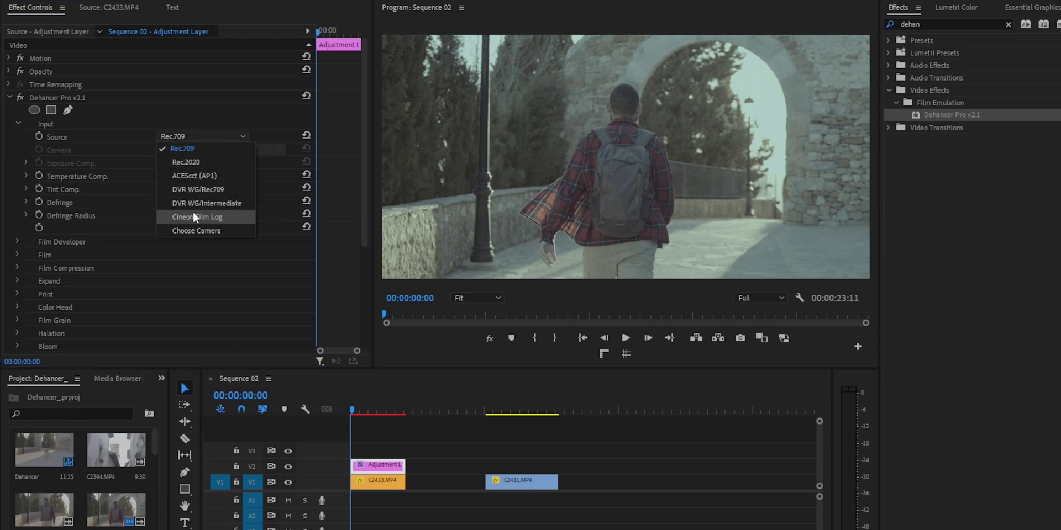
pyautogui.click(214, 230)
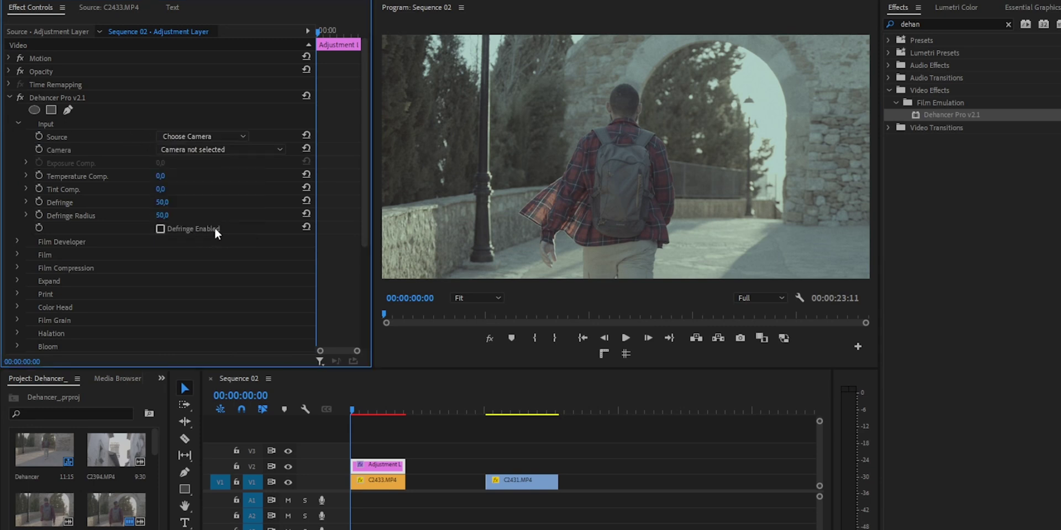
pyautogui.click(211, 148)
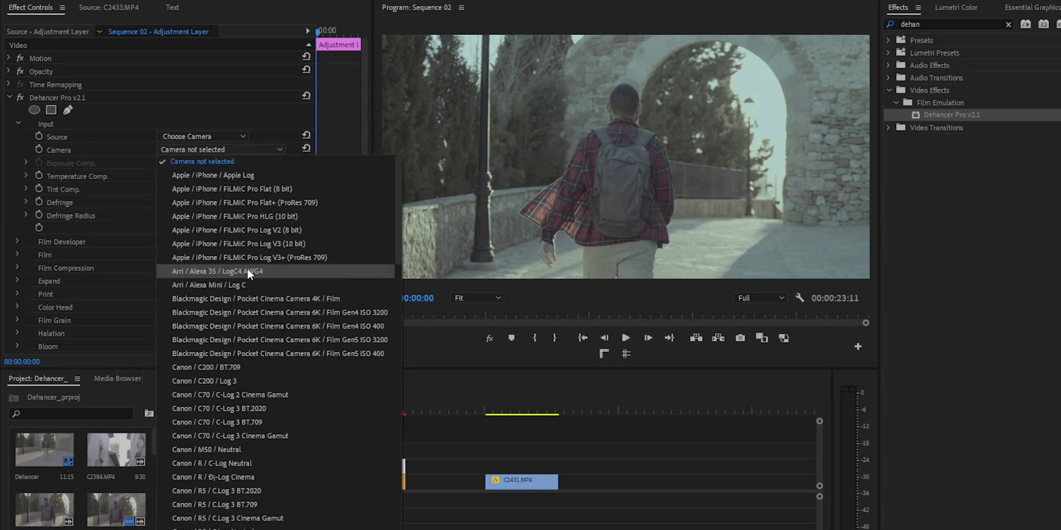
pyautogui.scroll(-2, 251, 286)
pyautogui.moveTo(400, 206); pyautogui.dragTo(385, 459)
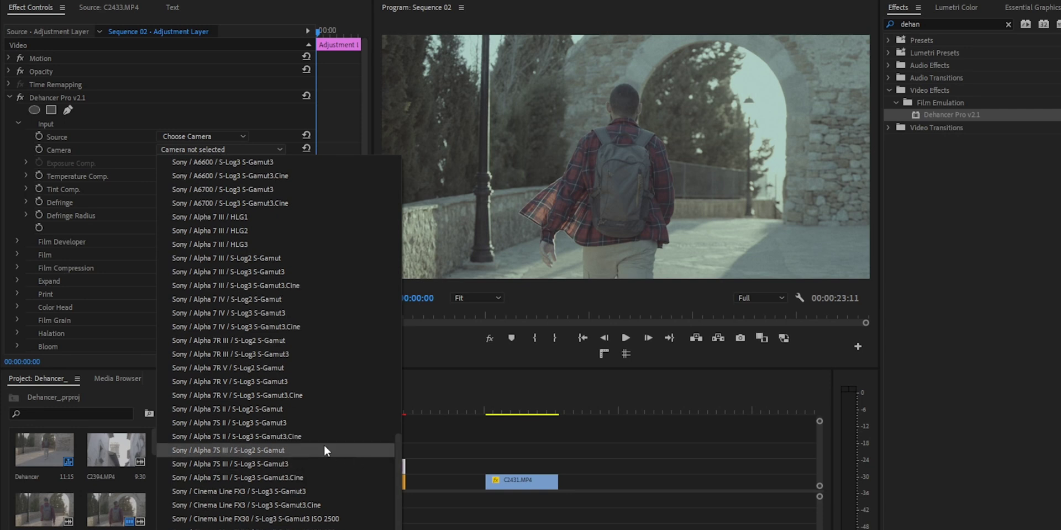
pyautogui.click(249, 313)
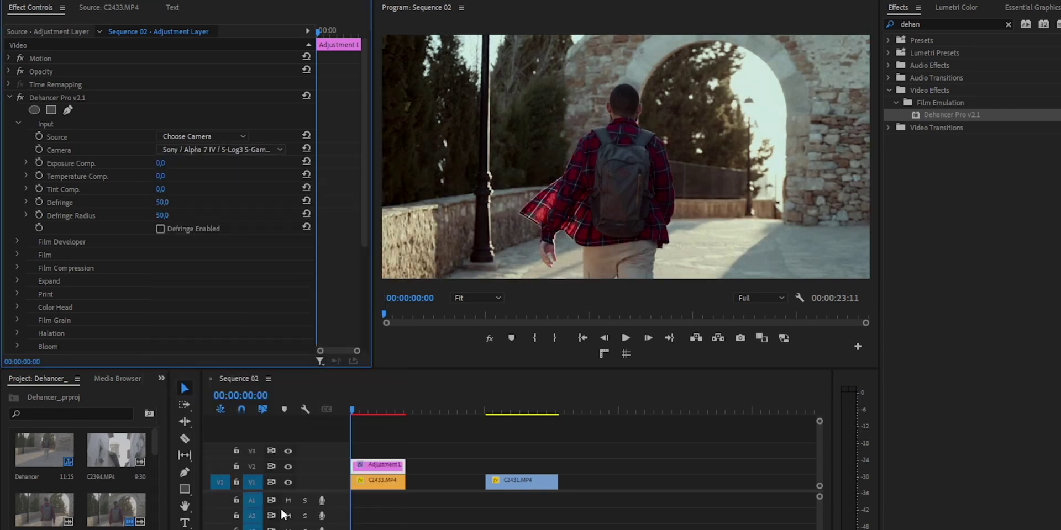
# Switch the Dehancer Film profile from Kodak Vision3 250D to Kodak Portra 400
pyautogui.click(19, 124)
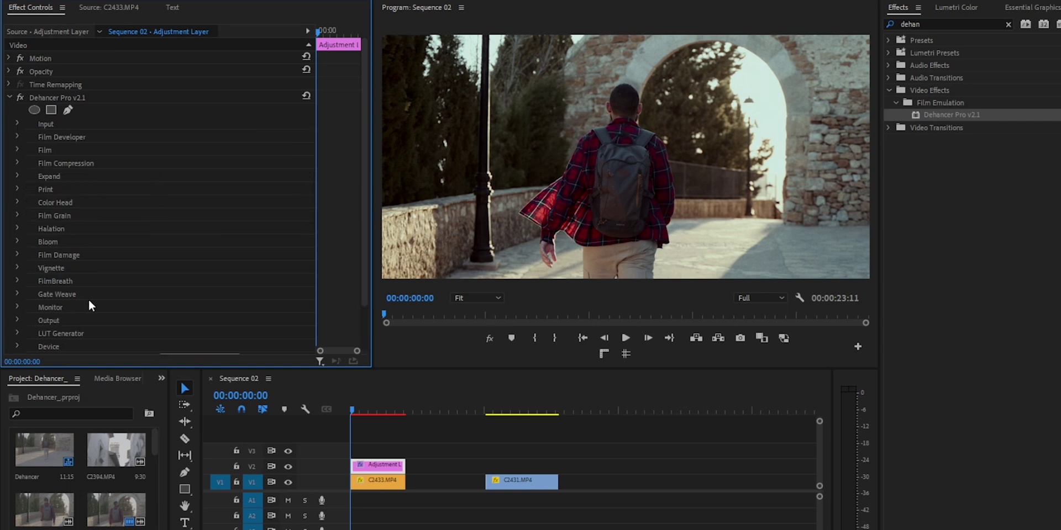
pyautogui.click(17, 135)
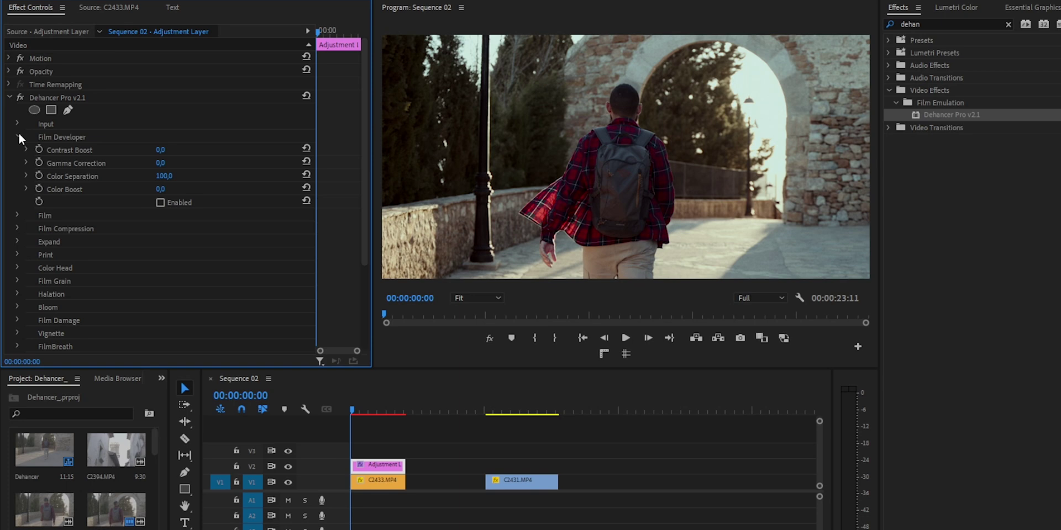
pyautogui.click(18, 134)
pyautogui.click(17, 150)
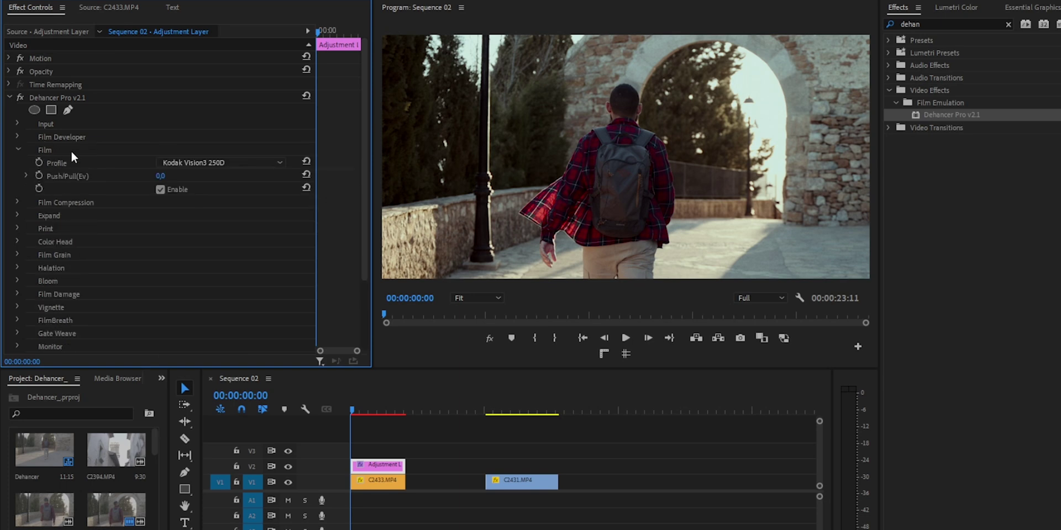
pyautogui.click(214, 161)
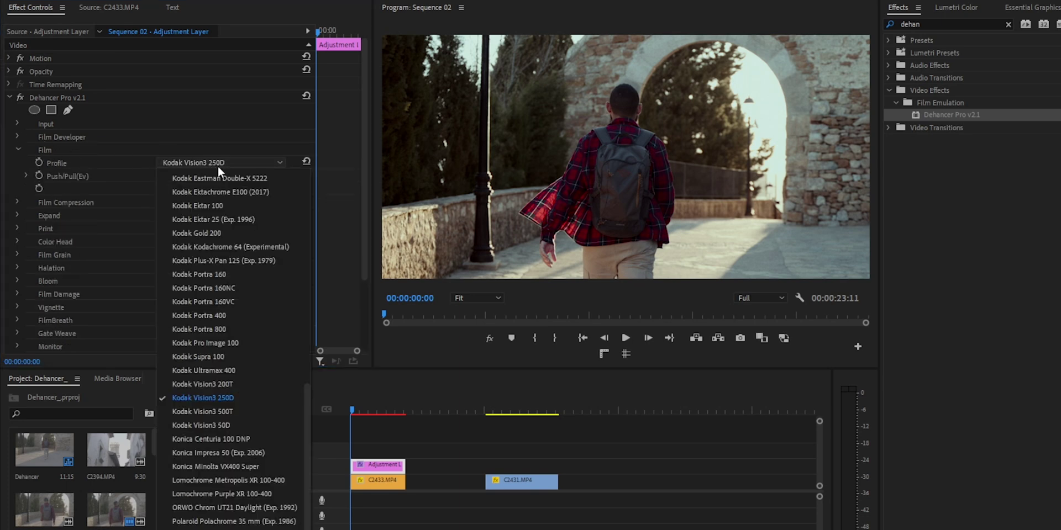
pyautogui.click(224, 315)
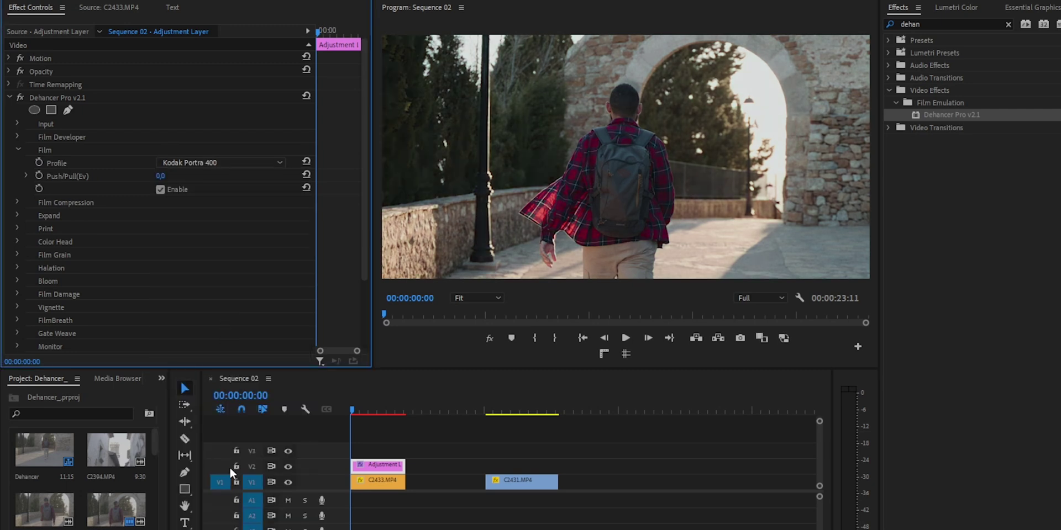
pyautogui.click(17, 149)
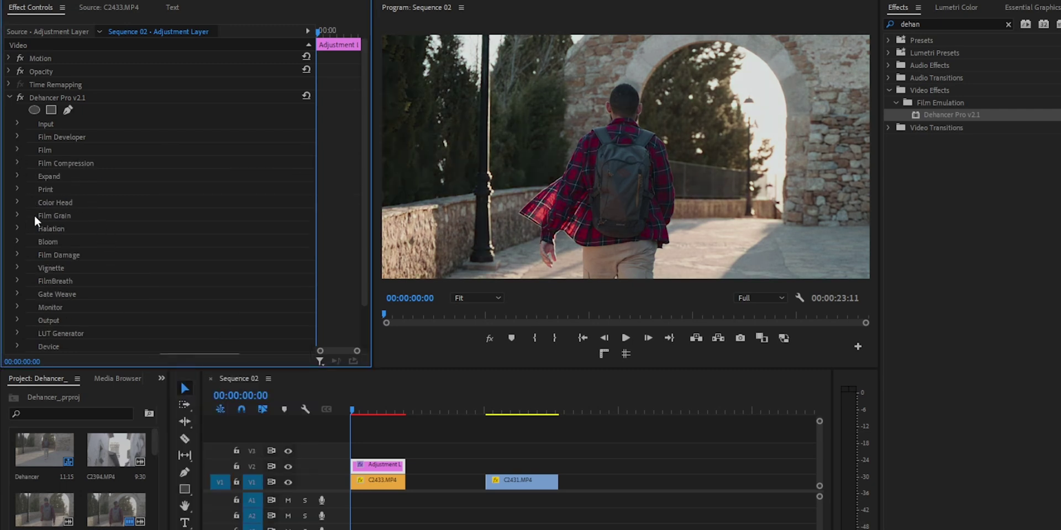
# Raise Film Compression Impact to 61,2 and turn the Film Compression effect on
pyautogui.click(17, 163)
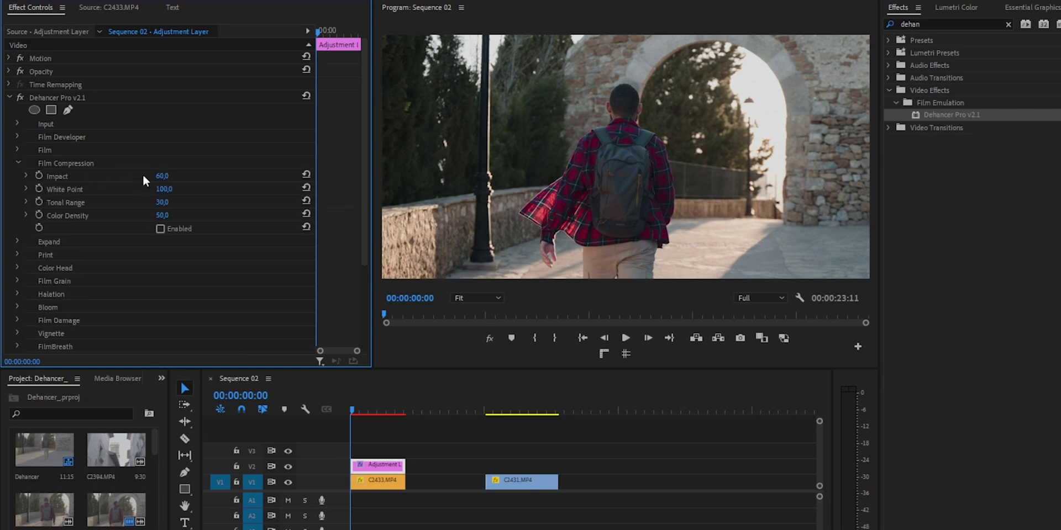
pyautogui.click(162, 175)
pyautogui.click(26, 175)
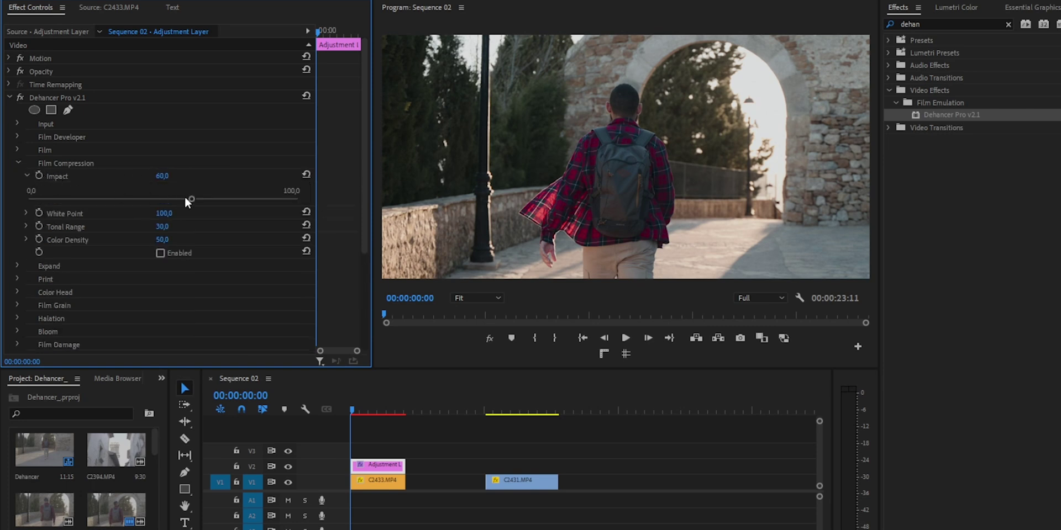
pyautogui.moveTo(73, 199); pyautogui.dragTo(192, 227)
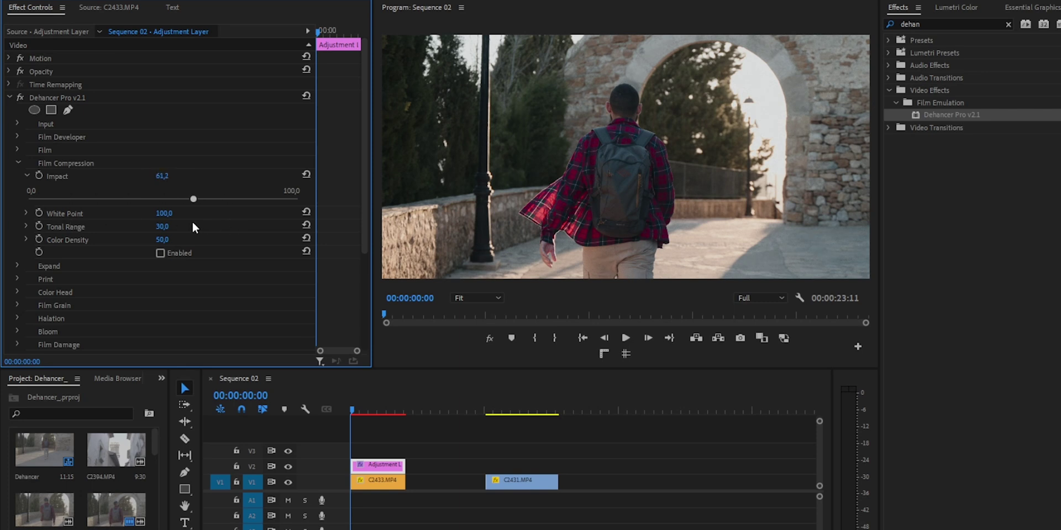
pyautogui.click(26, 176)
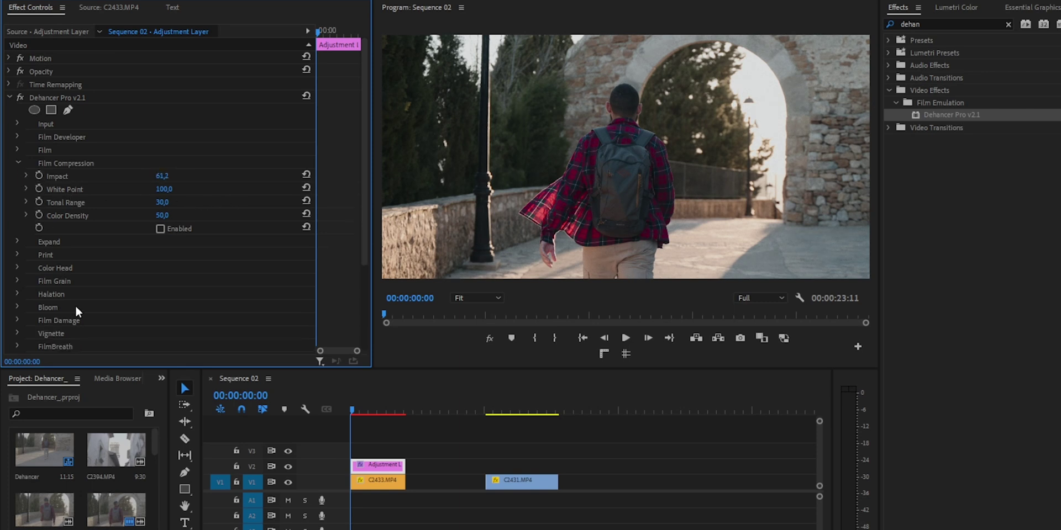
pyautogui.click(161, 228)
pyautogui.click(16, 241)
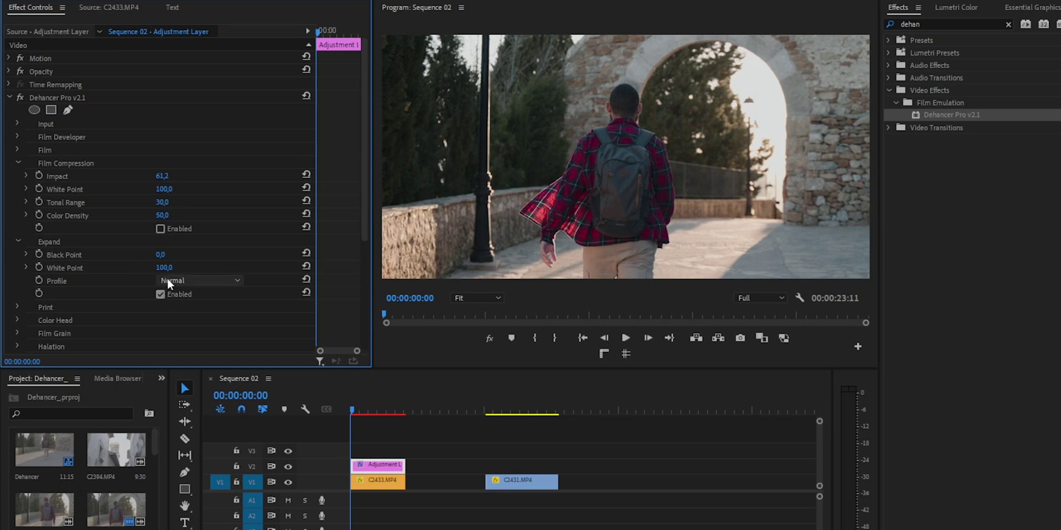
pyautogui.click(16, 307)
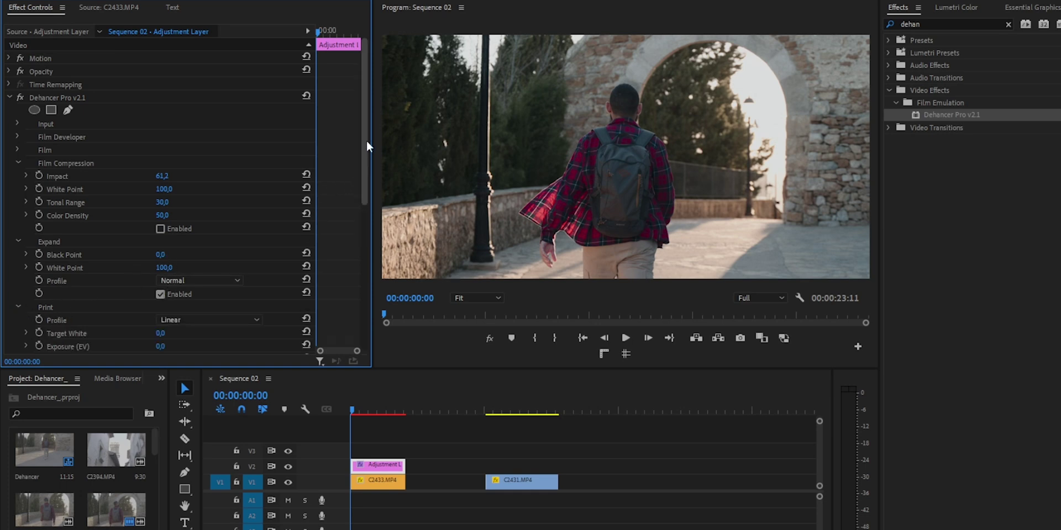
pyautogui.moveTo(366, 147); pyautogui.dragTo(362, 276)
# Set the Film Grain profile to 35 mm ISO 50, after briefly trying ISO 500
pyautogui.click(17, 192)
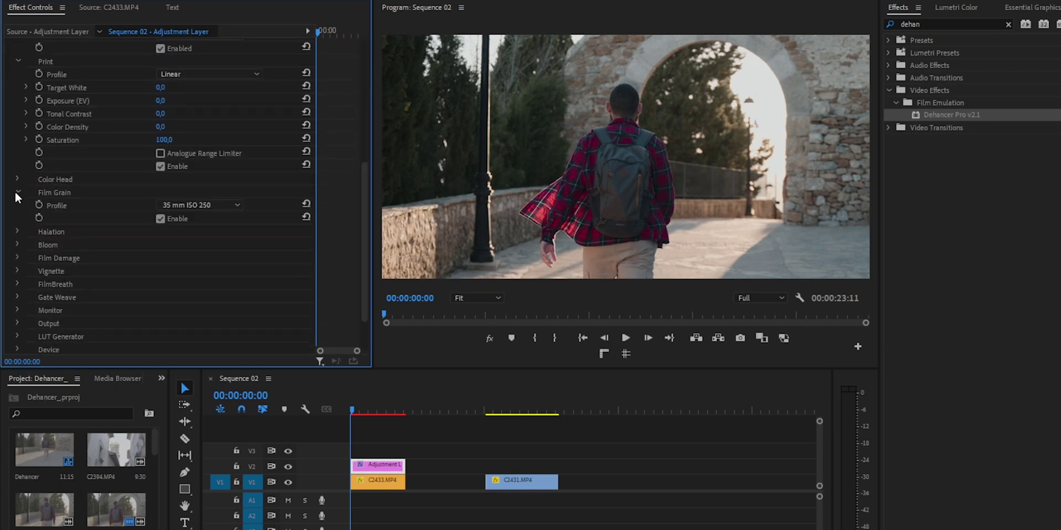
pyautogui.click(208, 204)
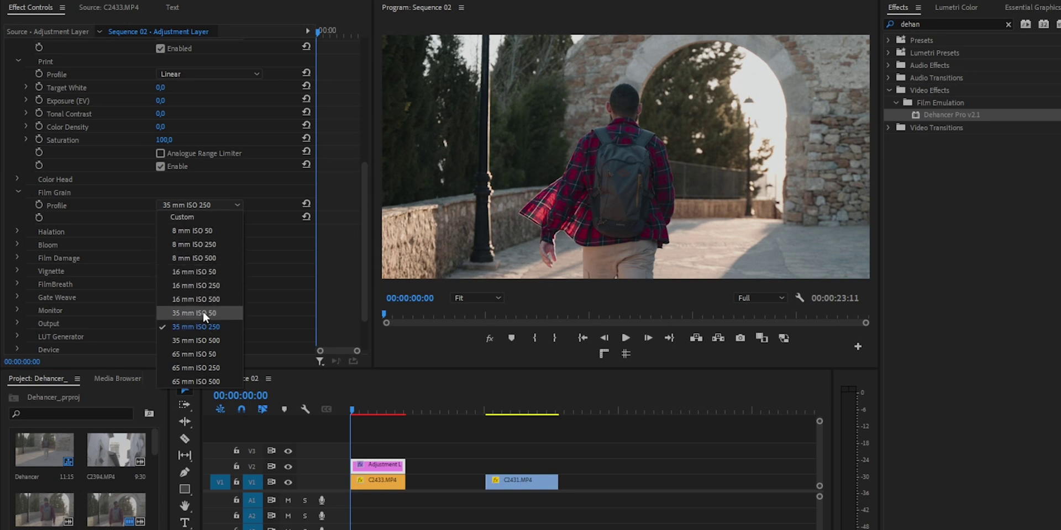
pyautogui.click(207, 338)
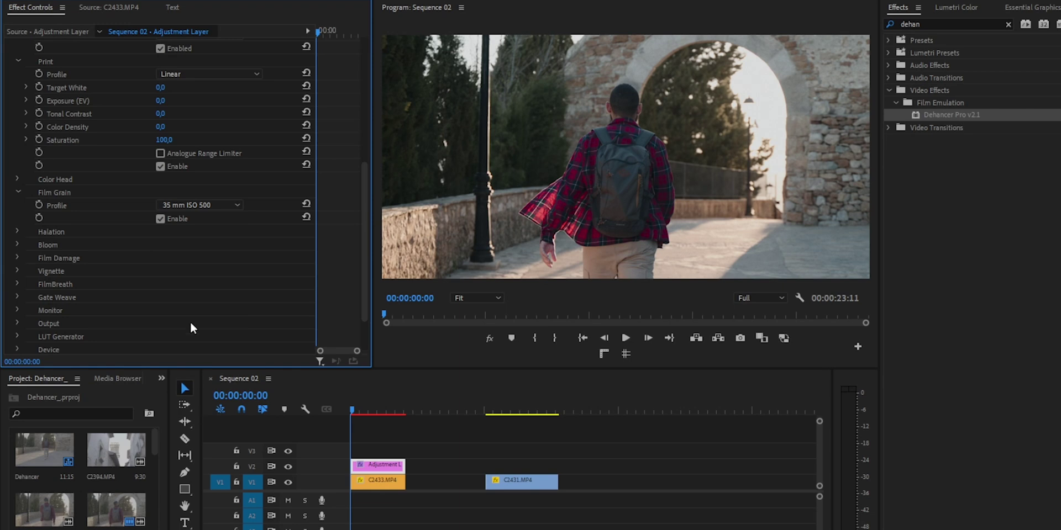
pyautogui.click(204, 203)
pyautogui.click(204, 313)
# Choose 8 mm / Super 8 as the Halation profile, after comparing the No Remjet variant
pyautogui.click(21, 195)
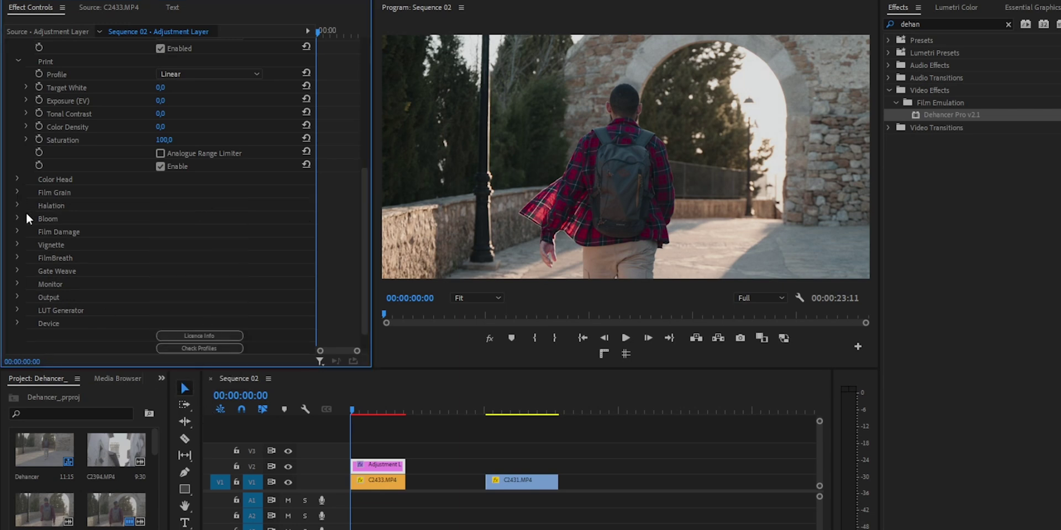
pyautogui.click(18, 206)
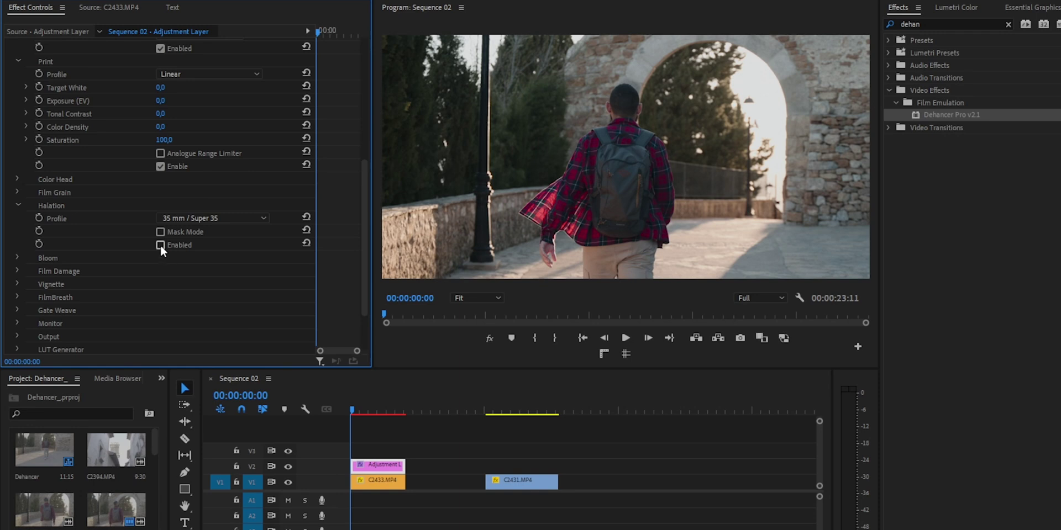
pyautogui.click(214, 218)
pyautogui.click(224, 243)
pyautogui.click(230, 218)
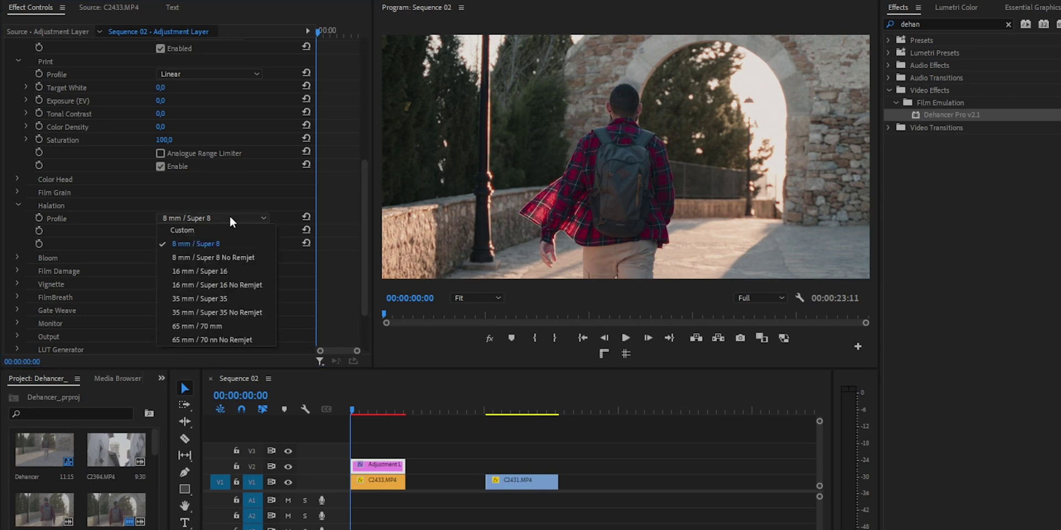
pyautogui.click(231, 258)
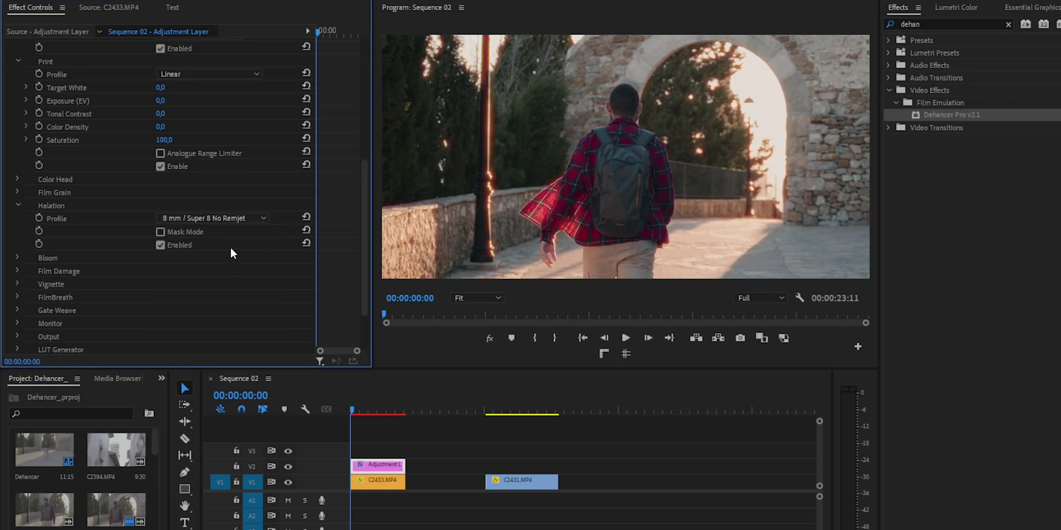
pyautogui.click(223, 218)
pyautogui.click(226, 243)
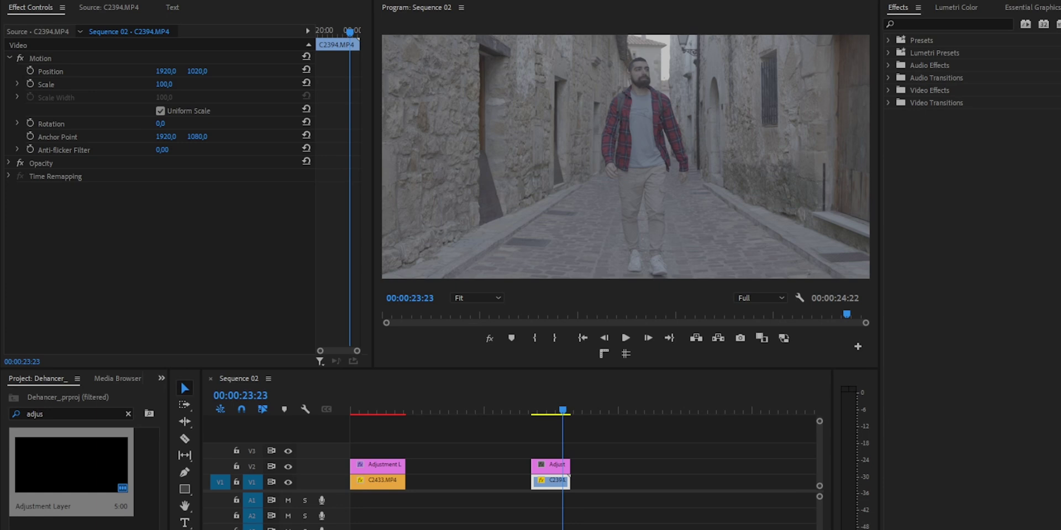
# Search the Effects panel for 'dehan' to find Dehancer Pro v2.1
pyautogui.click(940, 23)
pyautogui.write('dehan')
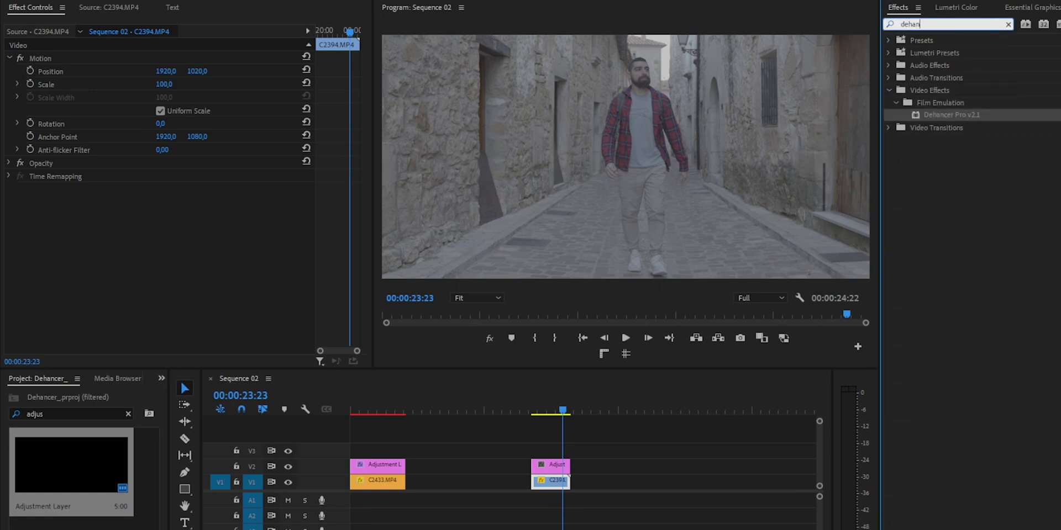
# Drop Dehancer Pro v2.1 onto the V2 adjustment layer above C2394.MP4
pyautogui.moveTo(634, 417); pyautogui.dragTo(552, 467)
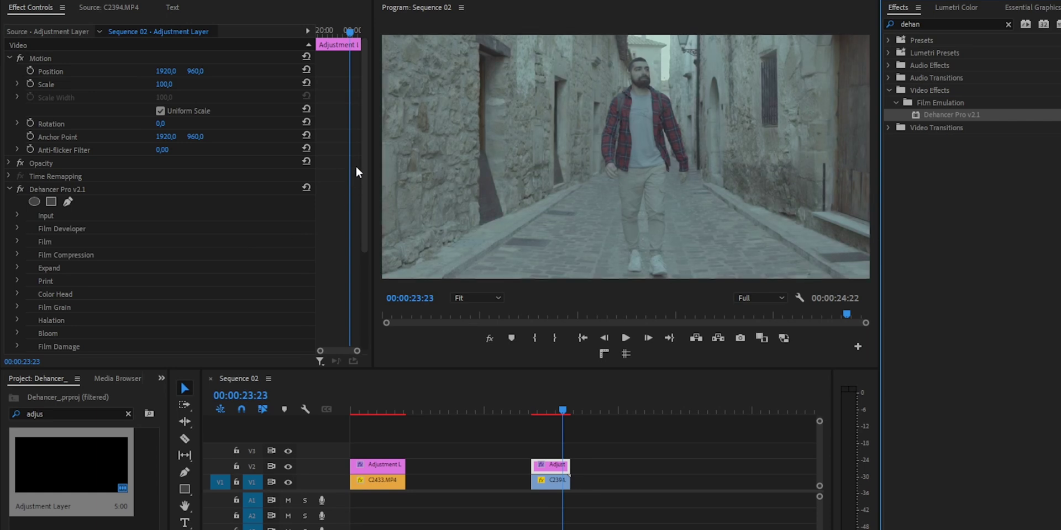
pyautogui.moveTo(363, 143); pyautogui.dragTo(367, 201)
pyautogui.click(17, 277)
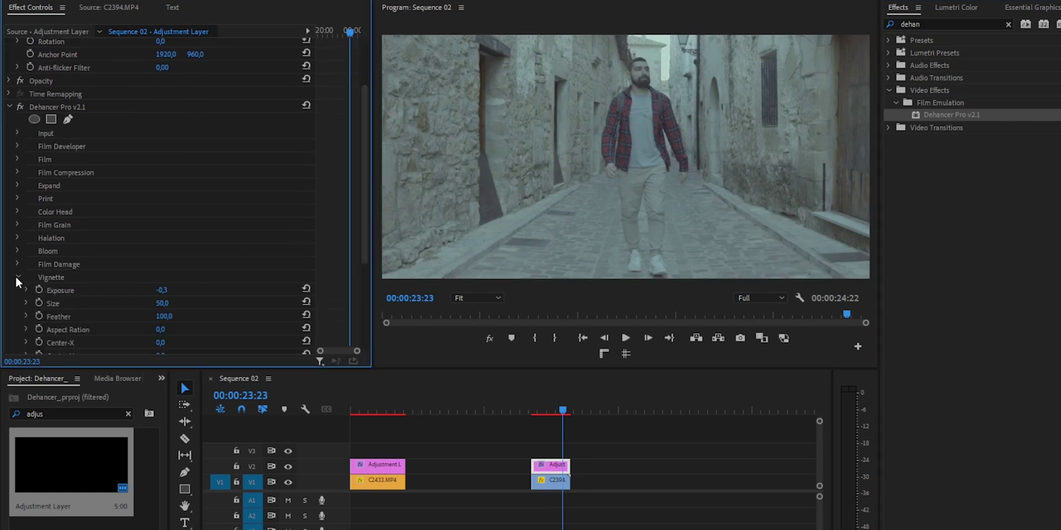
pyautogui.click(17, 277)
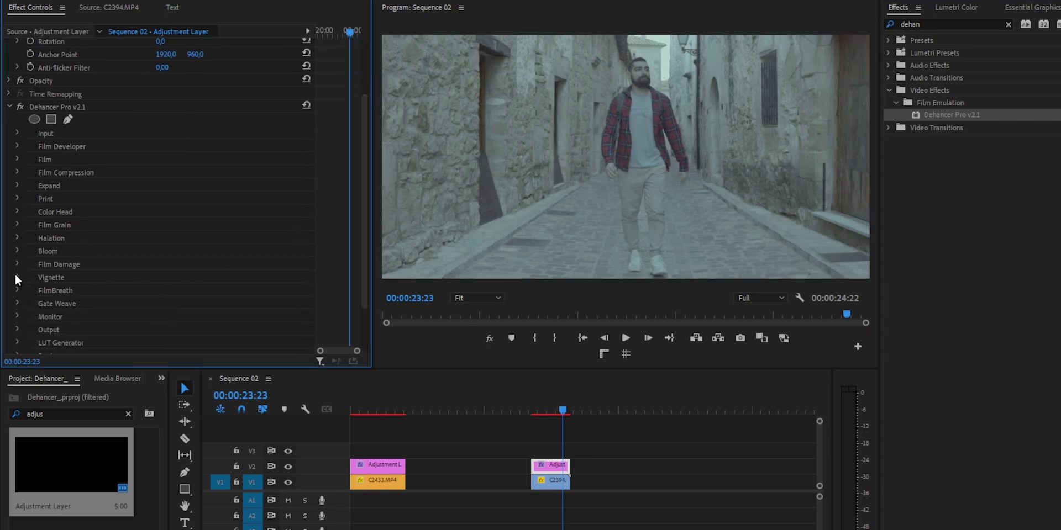
pyautogui.click(17, 133)
# Set the input source to Choose Camera with the Sony / Alpha 7 IV / S-Log3 profile
pyautogui.click(187, 146)
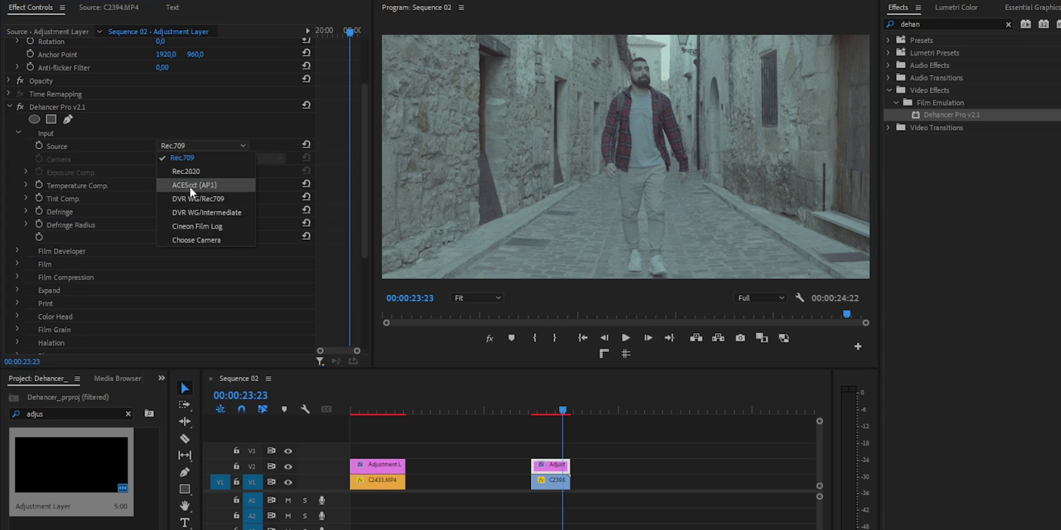
pyautogui.click(197, 240)
pyautogui.click(224, 159)
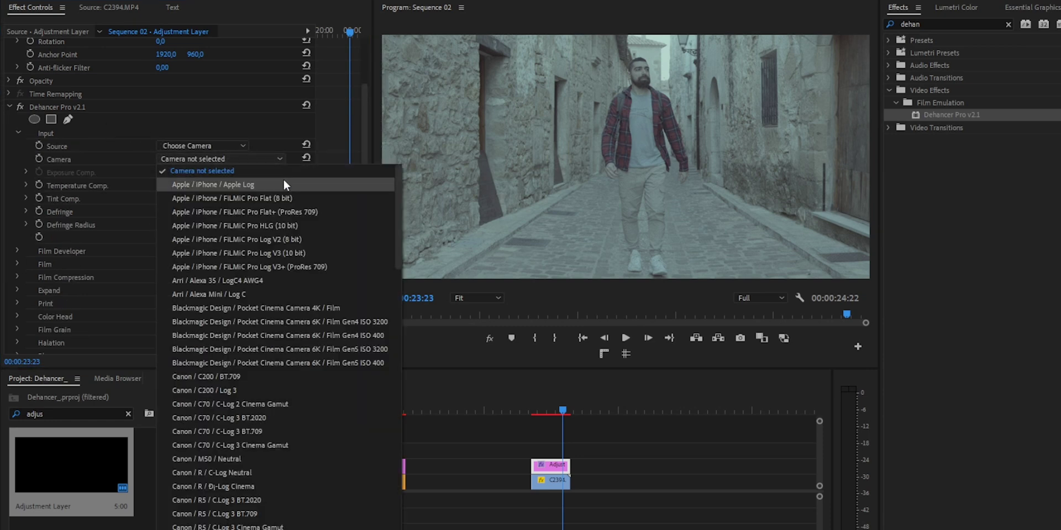
pyautogui.moveTo(400, 257); pyautogui.dragTo(392, 488)
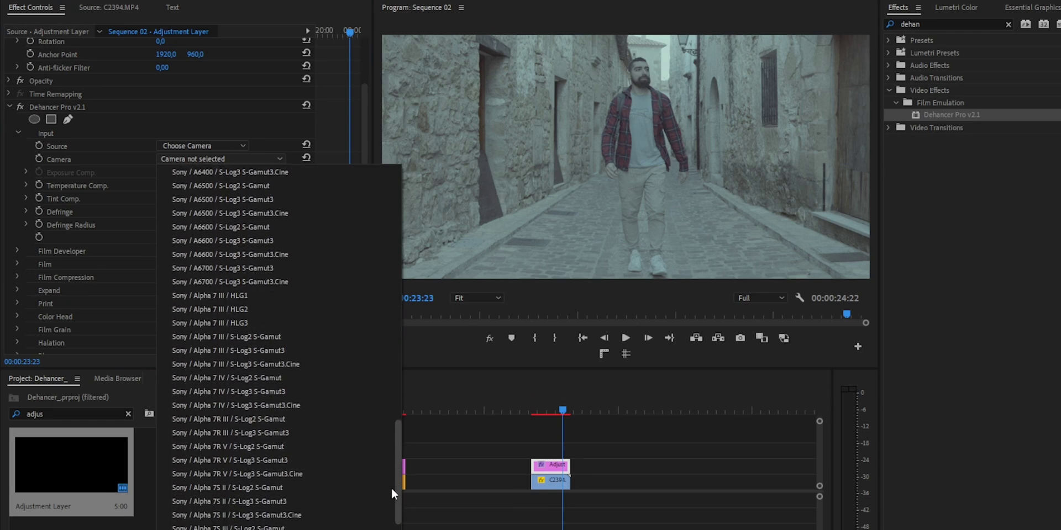
pyautogui.click(284, 391)
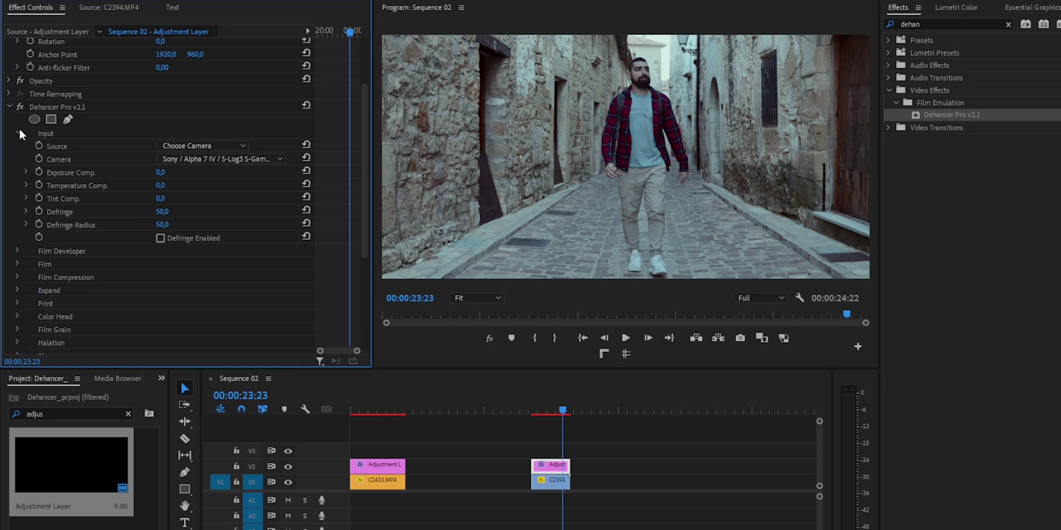
pyautogui.click(18, 133)
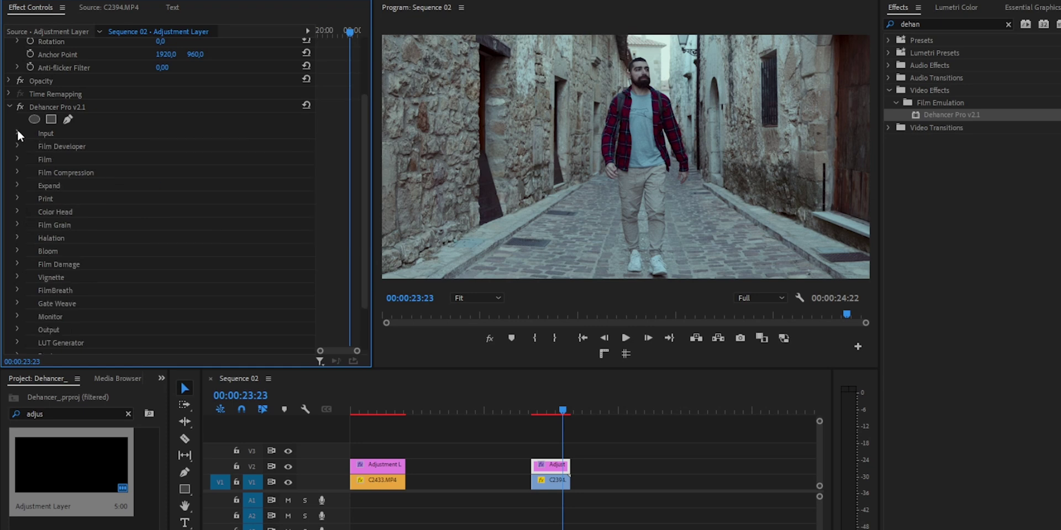
# Choose Cinestill 800T as the film profile and raise Push/Pull to 0,8 Ev
pyautogui.click(17, 159)
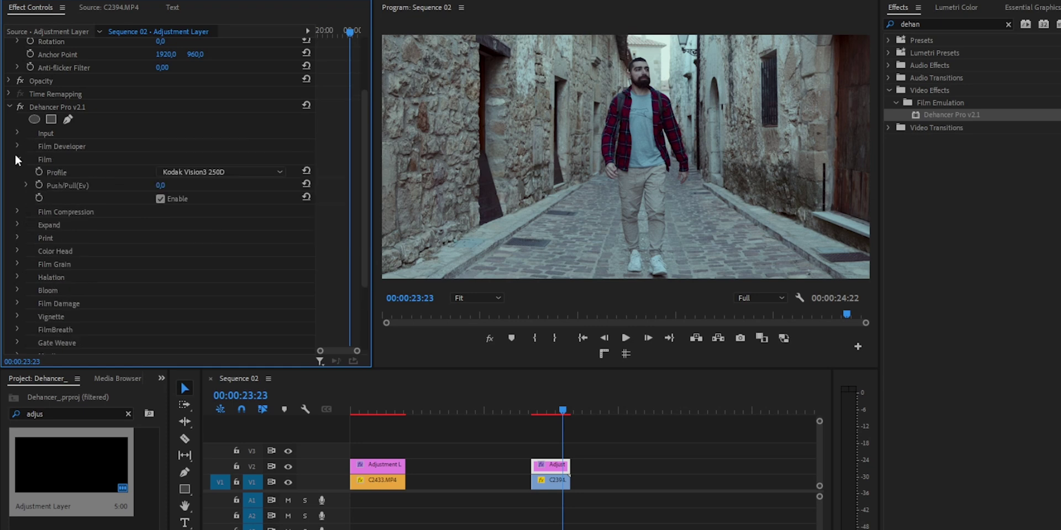
pyautogui.click(211, 172)
pyautogui.scroll(9, 227, 324)
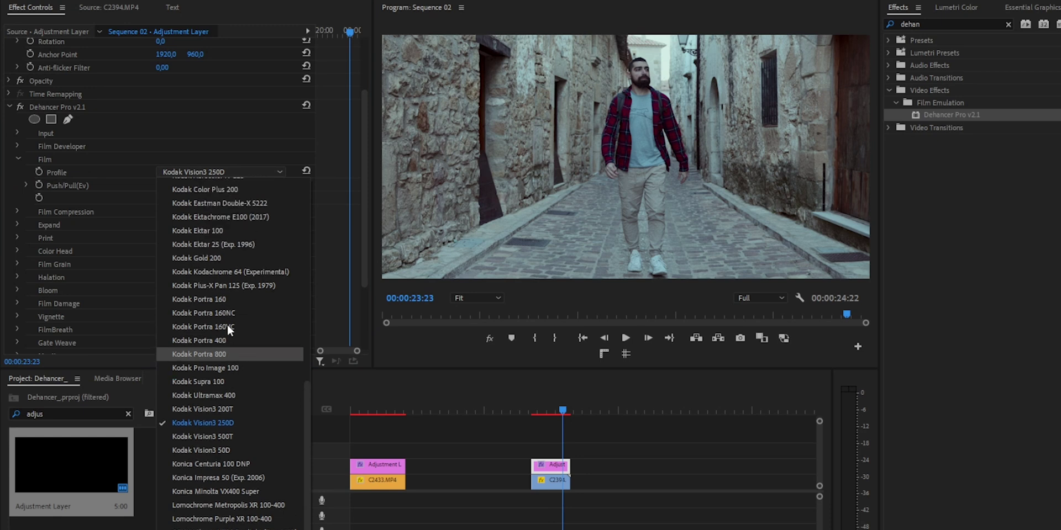
pyautogui.scroll(8, 241, 281)
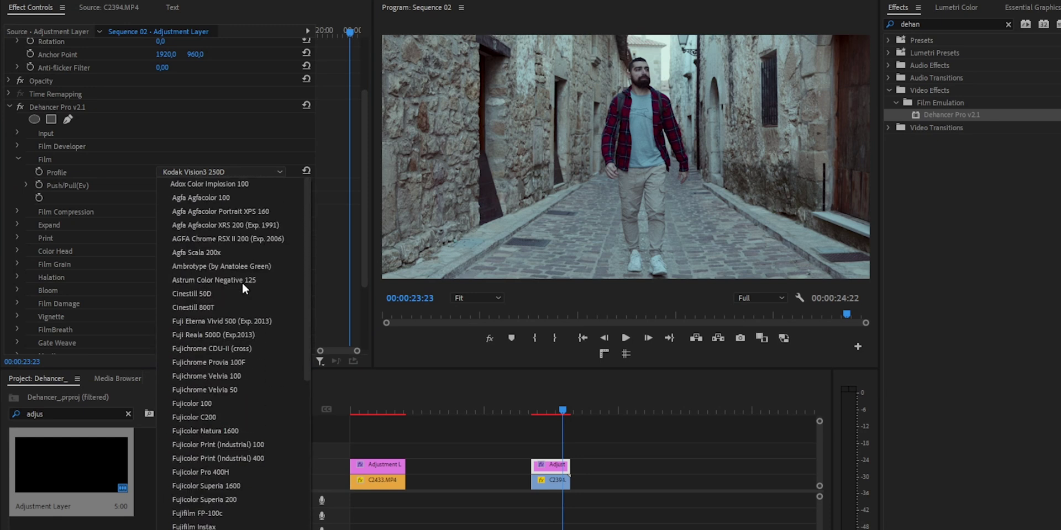
pyautogui.click(209, 307)
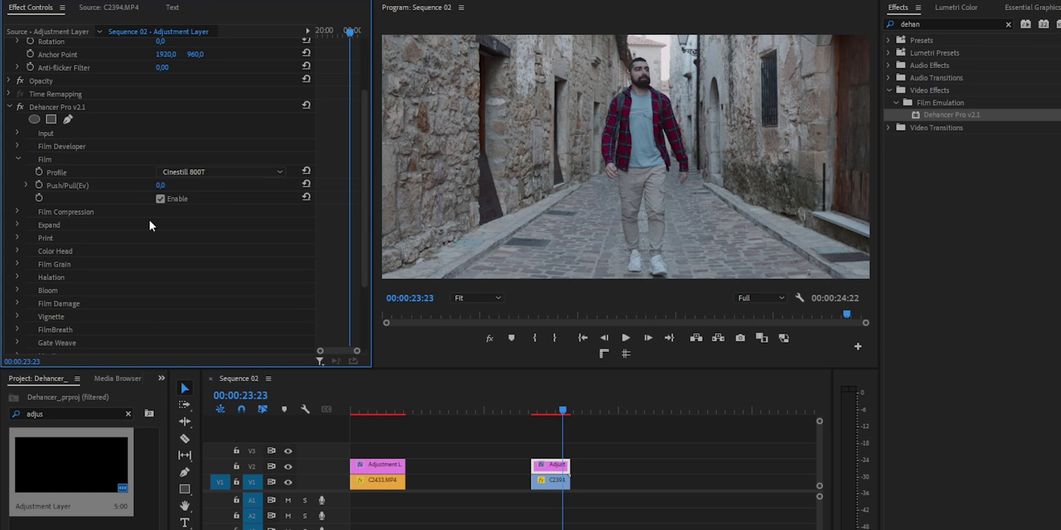
pyautogui.click(26, 186)
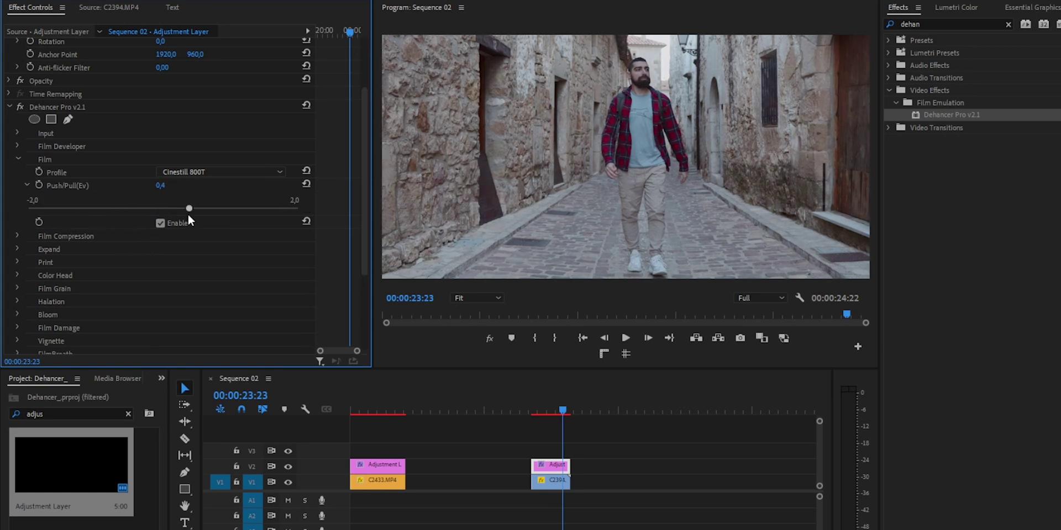
pyautogui.moveTo(189, 216); pyautogui.dragTo(203, 218)
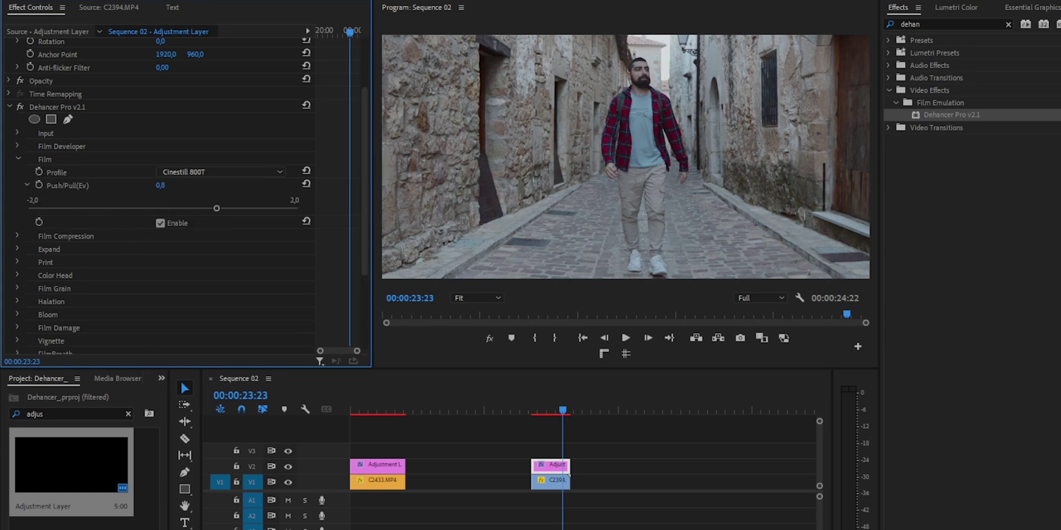
pyautogui.click(26, 185)
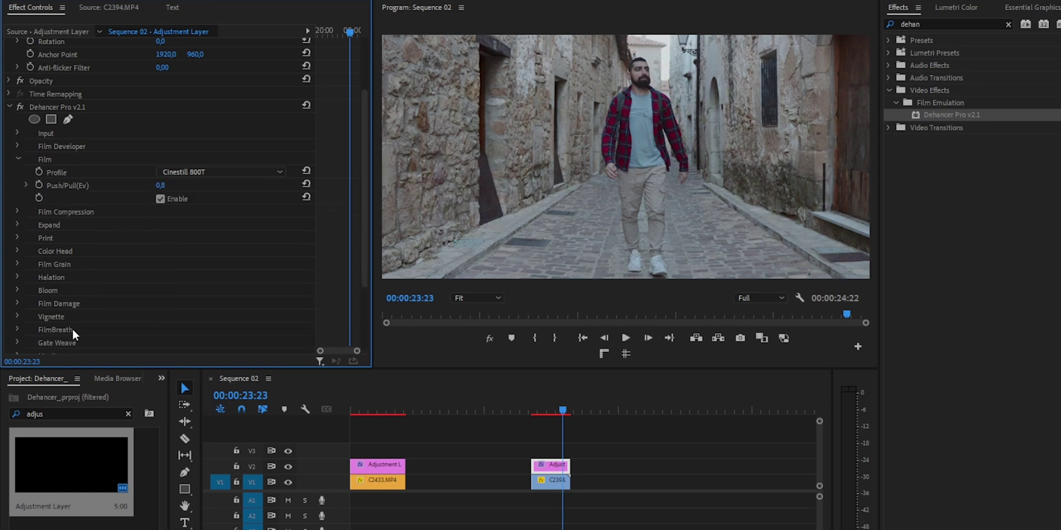
pyautogui.moveTo(366, 181); pyautogui.dragTo(365, 217)
pyautogui.click(16, 234)
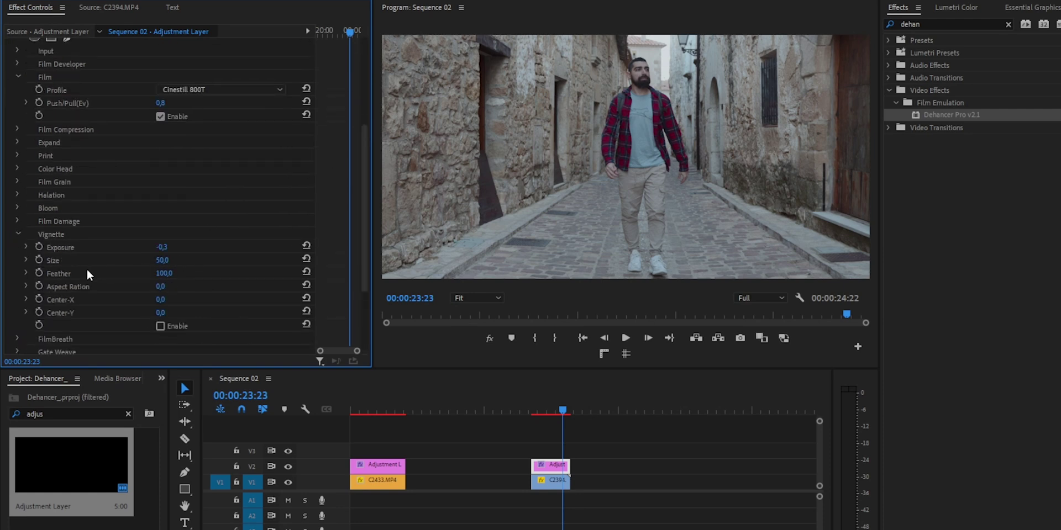
# Enable the vignette, trying an exposure of -2,0 and adjusting its size
pyautogui.click(24, 260)
pyautogui.moveTo(159, 284); pyautogui.dragTo(184, 284)
pyautogui.click(165, 246)
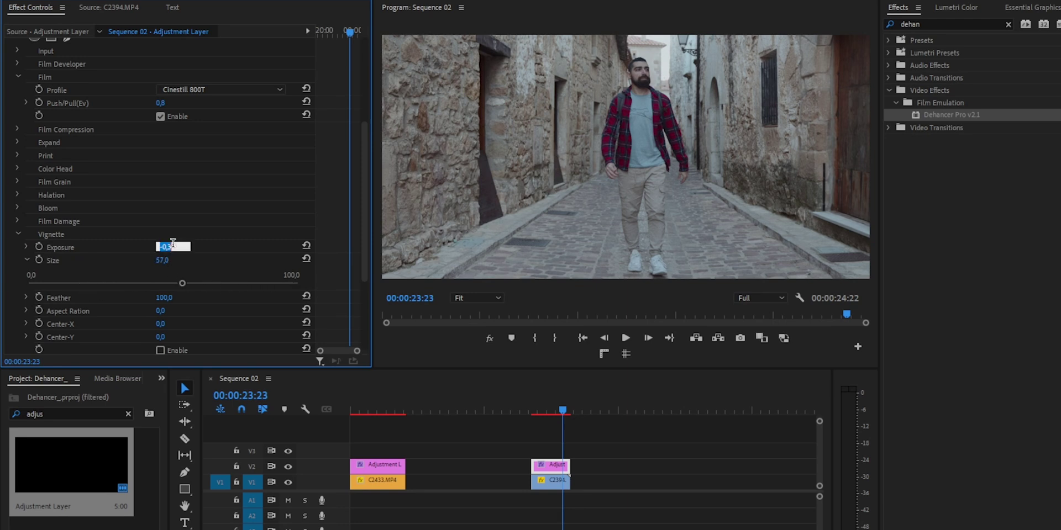
pyautogui.write('-2')
pyautogui.press('Return')
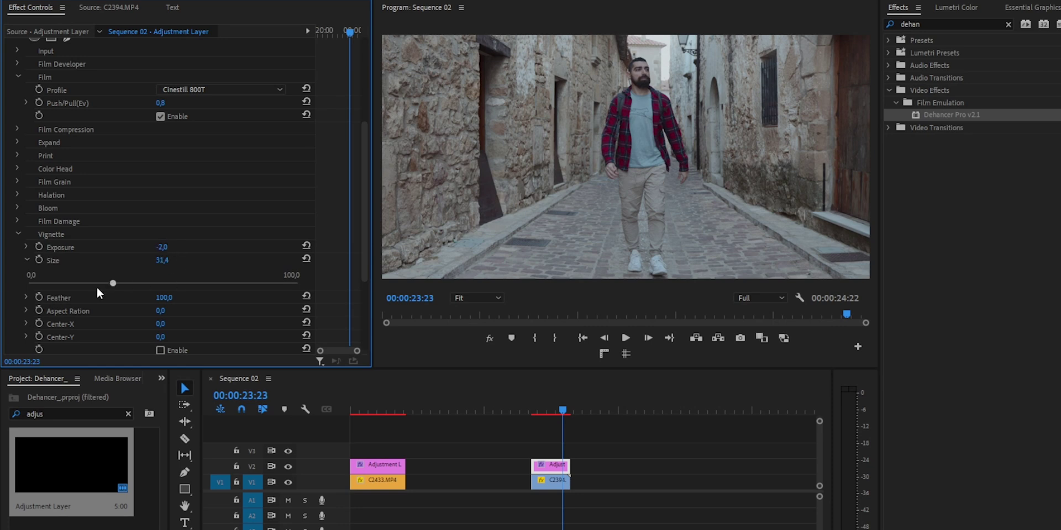
pyautogui.moveTo(96, 285); pyautogui.dragTo(52, 293)
pyautogui.click(160, 350)
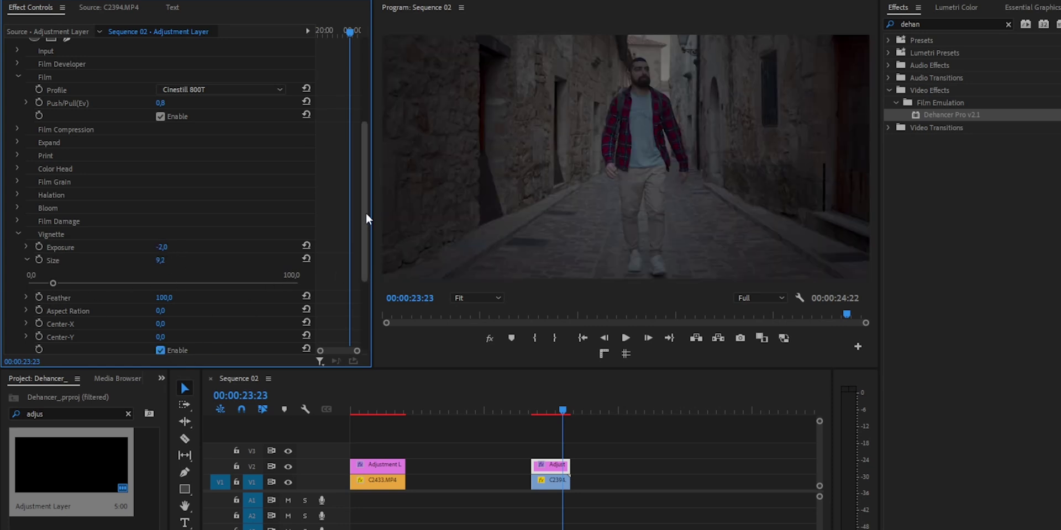
pyautogui.scroll(-2, 366, 213)
pyautogui.moveTo(69, 249); pyautogui.dragTo(200, 250)
# Set the vignette exposure to -1 and the feather to 30,0
pyautogui.click(165, 214)
pyautogui.write('-1')
pyautogui.press('Return')
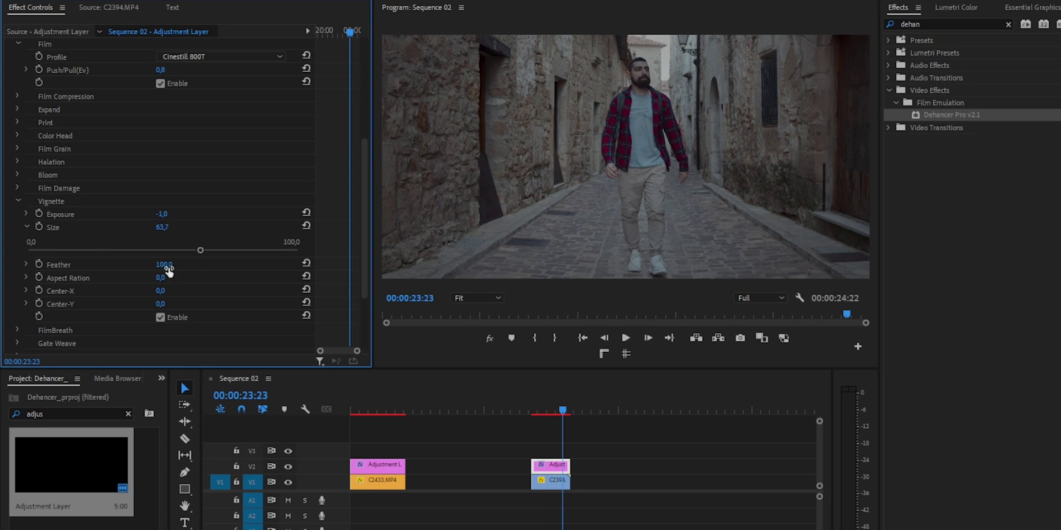
pyautogui.click(164, 264)
pyautogui.write('20')
pyautogui.press('Return')
pyautogui.click(176, 264)
pyautogui.write('30')
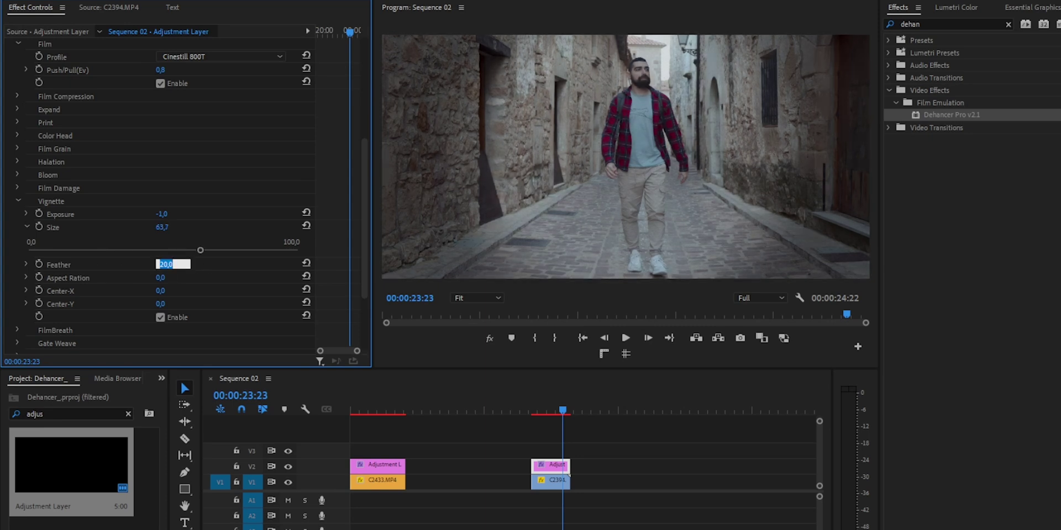
pyautogui.press('Return')
# Enlarge the vignette size to 68,1 and settle the exposure back at -1,0
pyautogui.click(159, 214)
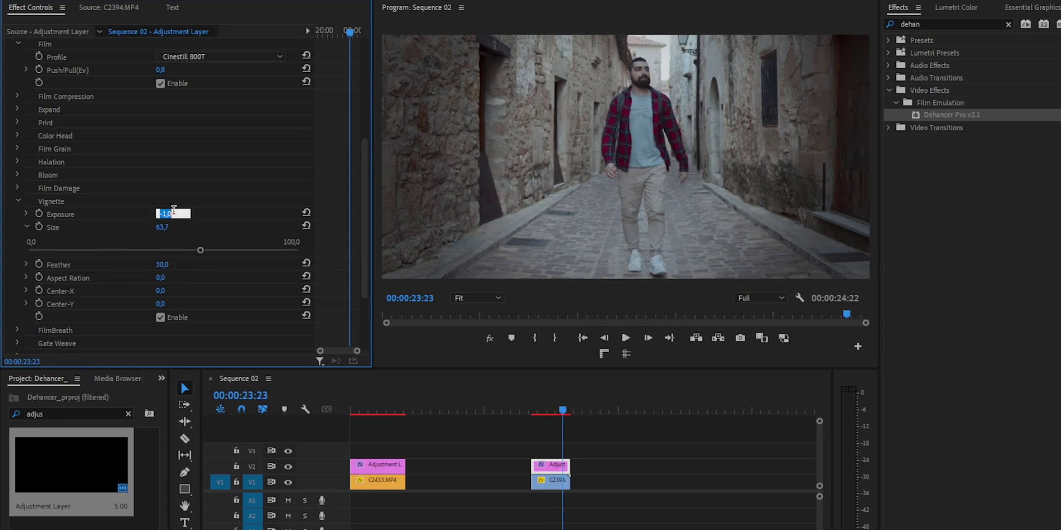
pyautogui.write('-1,5')
pyautogui.press('Return')
pyautogui.moveTo(200, 250)
pyautogui.mouseDown()
pyautogui.moveTo(190, 250)
pyautogui.moveTo(211, 247)
pyautogui.mouseUp()
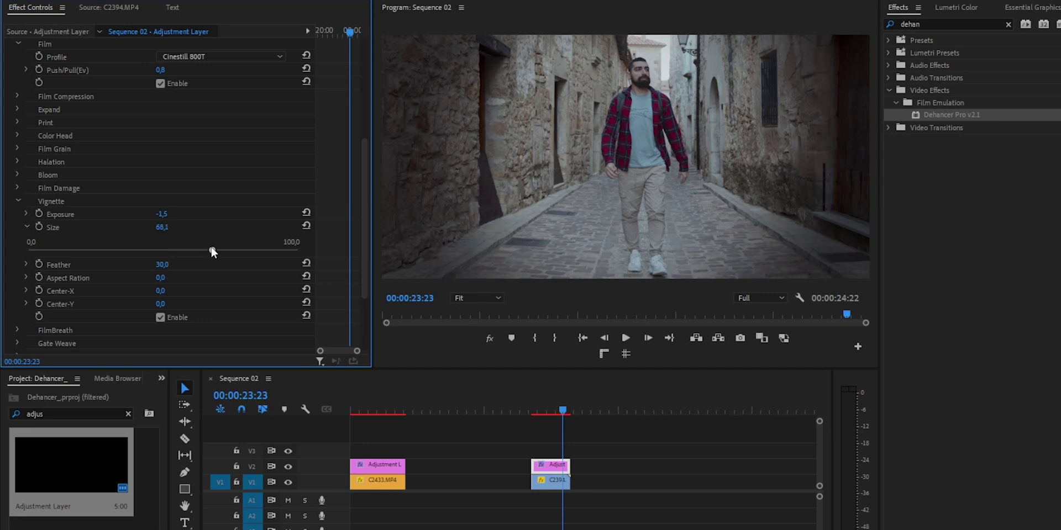
pyautogui.moveTo(562, 411); pyautogui.dragTo(555, 410)
pyautogui.click(164, 214)
pyautogui.write('-1')
pyautogui.press('Return')
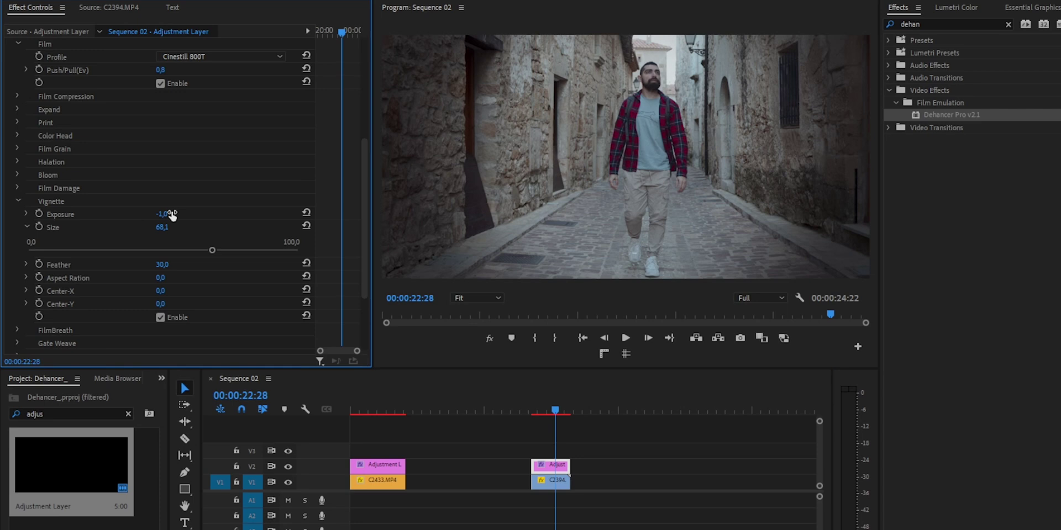
pyautogui.click(550, 410)
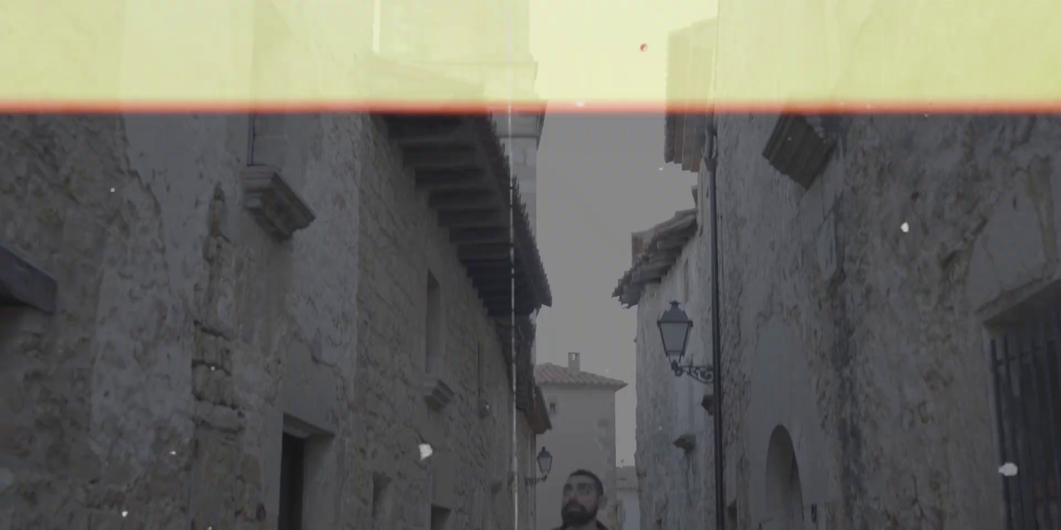